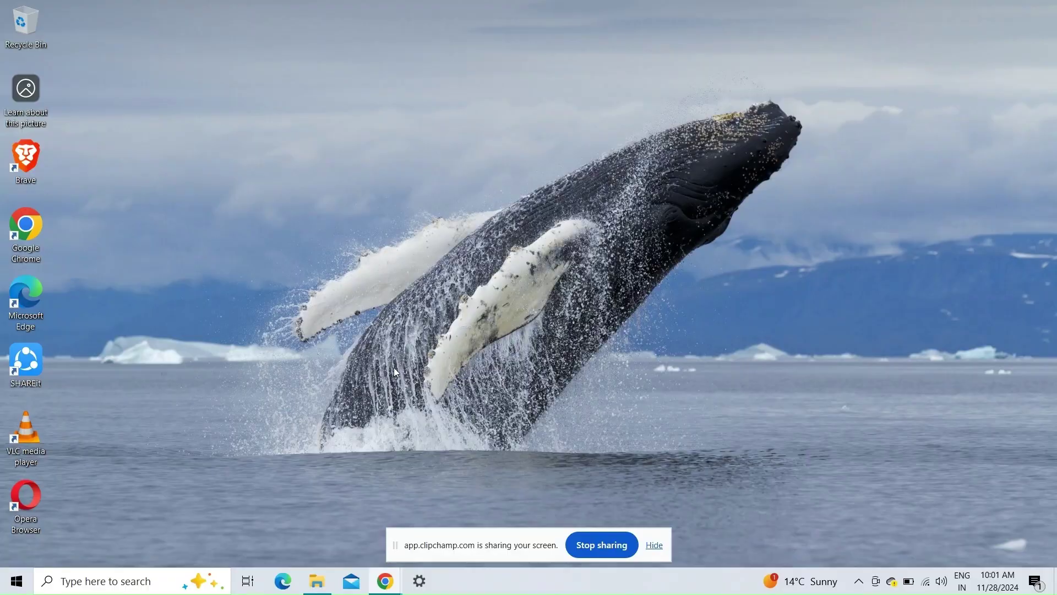
Launch Device Manager from the Start context menu and open Intel UHD Graphics 630's context menu under Display adapters
right_click(17, 580)
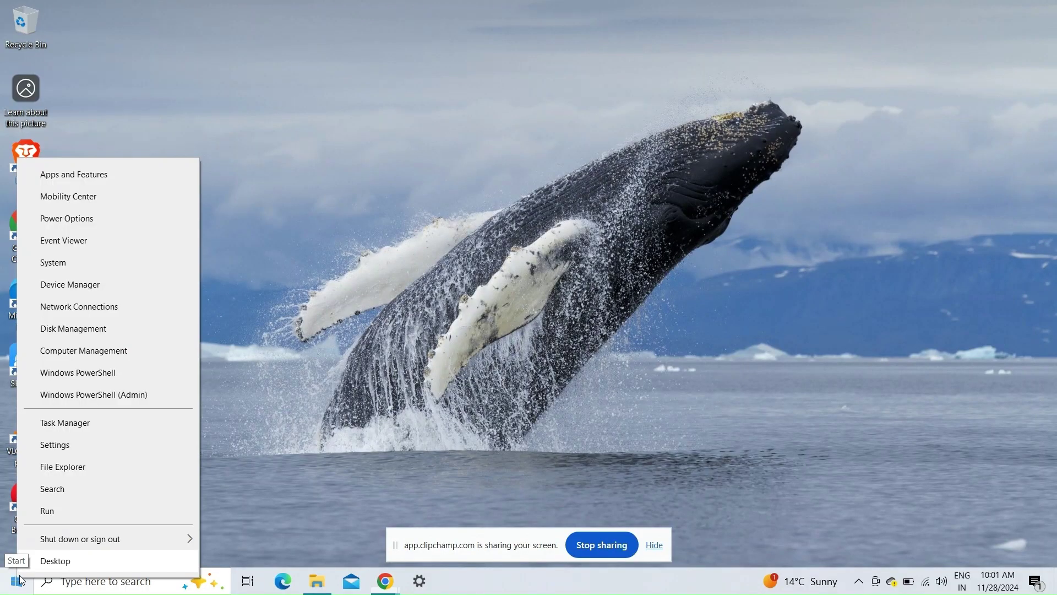
click(94, 287)
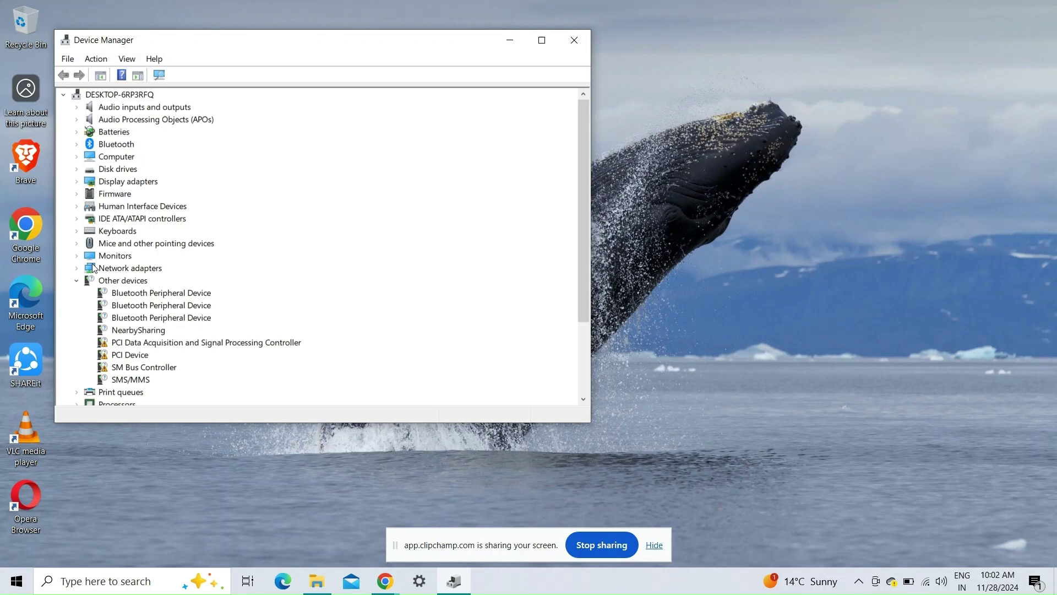
double_click(89, 184)
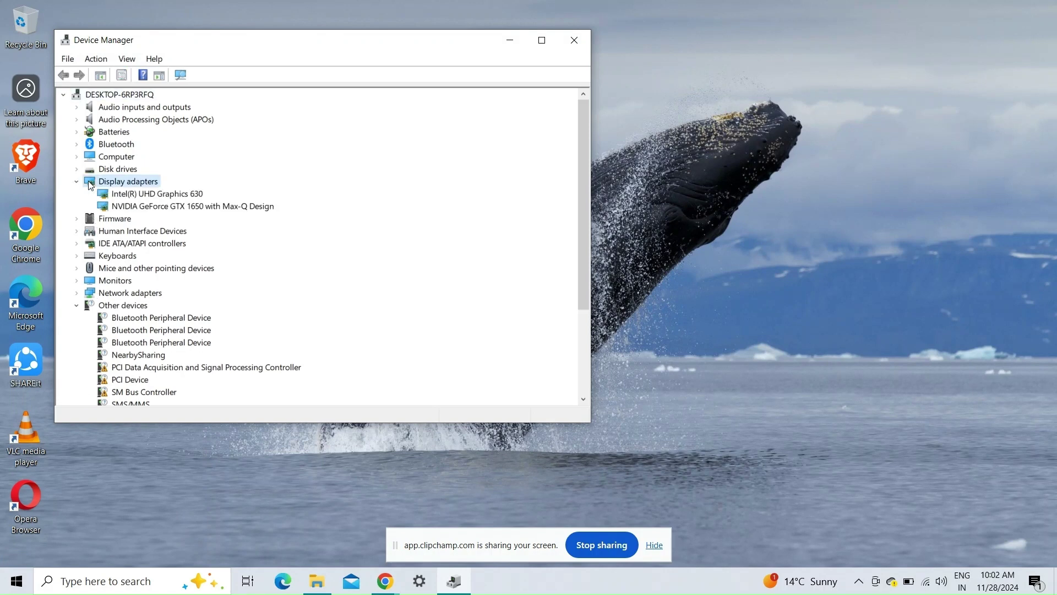
right_click(134, 195)
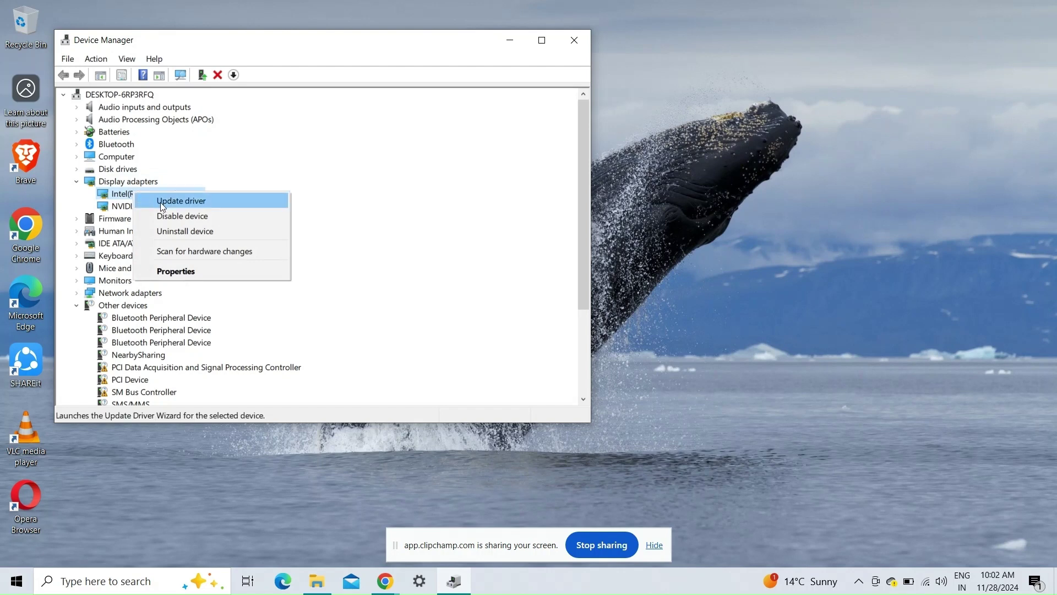
Run an automatic driver search for Intel UHD Graphics 630, which finds the best driver already installed
click(163, 202)
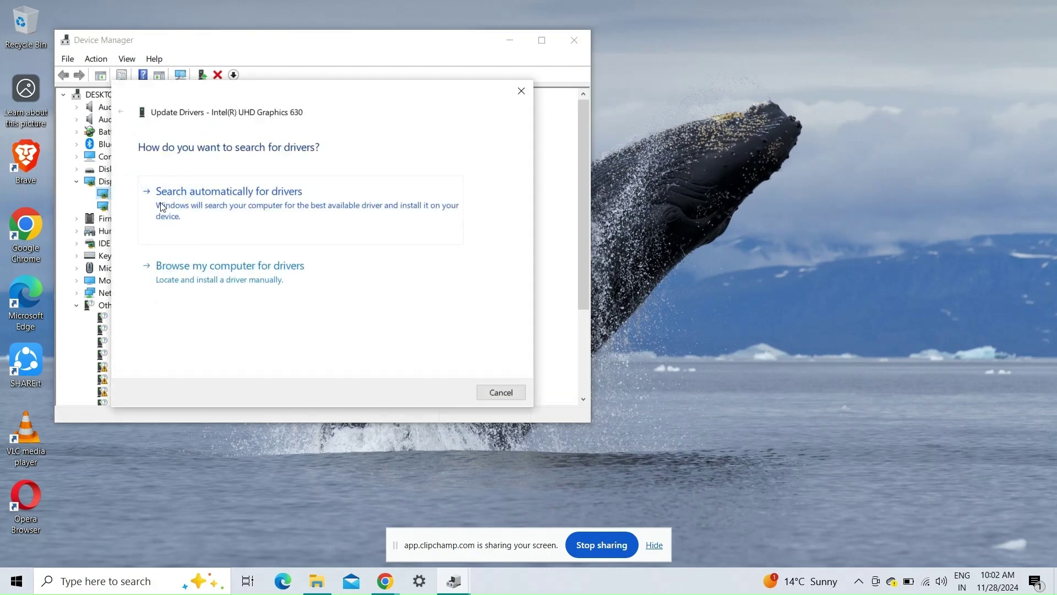
click(161, 206)
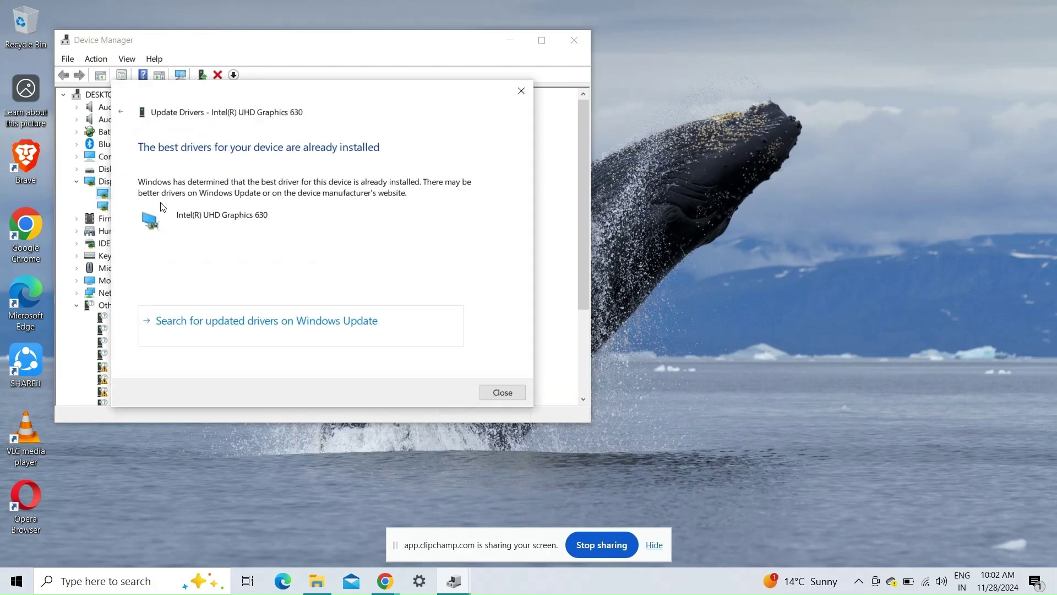